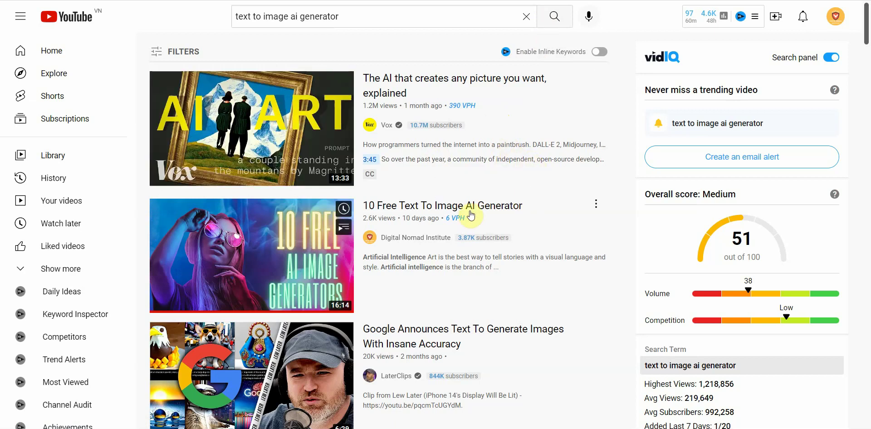
Step: Examine the video results and the vidIQ keyword score panel for the search "text to image ai generator"
{"action": "mouse_move", "coordinate": [436, 224]}
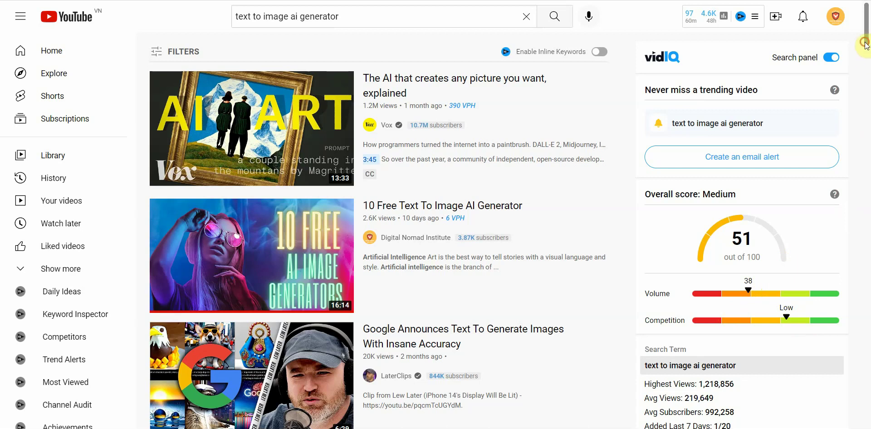
{"action": "scroll", "coordinate": [867, 51], "scroll_direction": "down", "scroll_amount": 1}
{"action": "left_click_drag", "start_coordinate": [867, 51], "coordinate": [866, 76]}
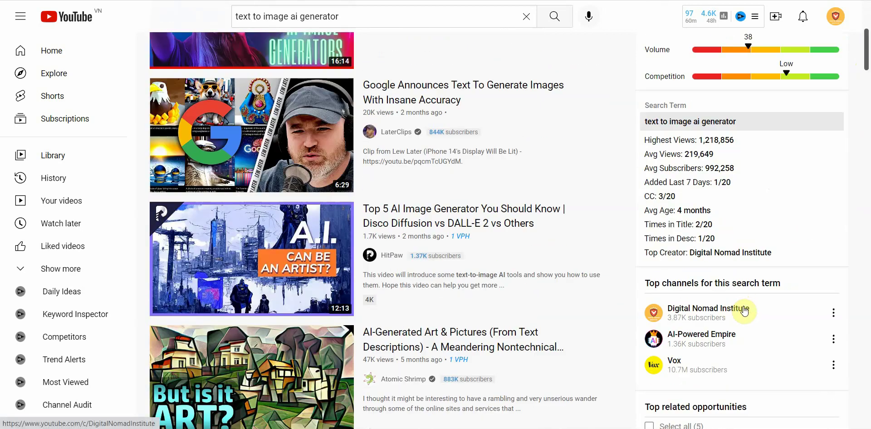
{"action": "scroll", "coordinate": [851, 88], "scroll_direction": "up", "scroll_amount": 5}
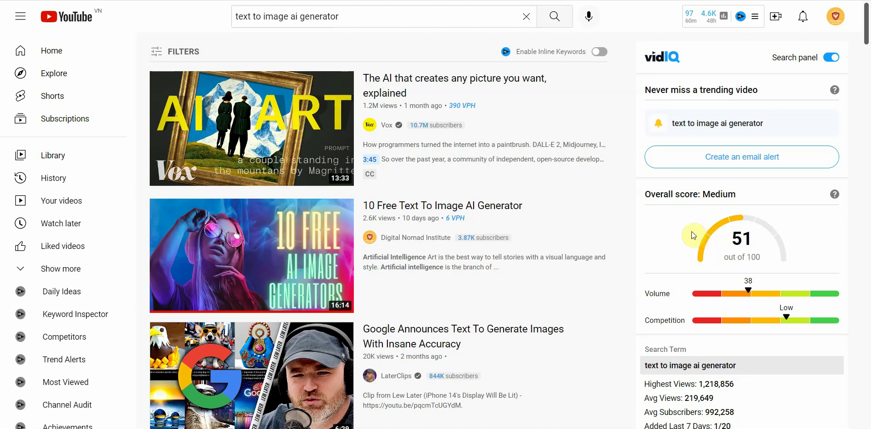
{"action": "mouse_move", "coordinate": [436, 134]}
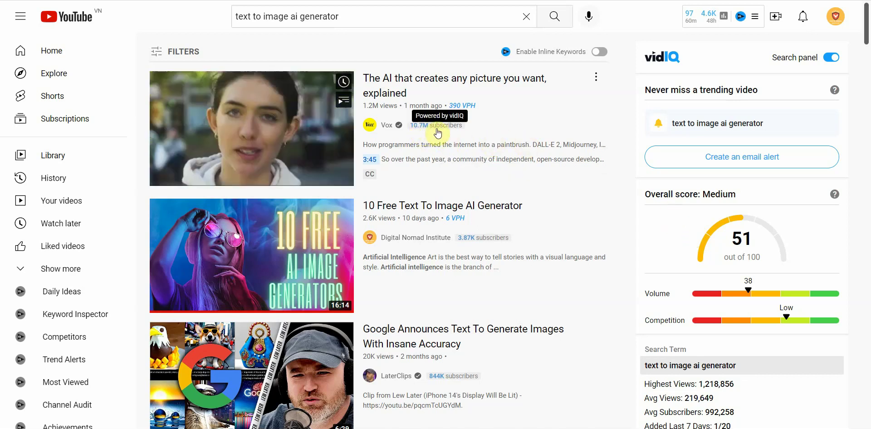
{"action": "mouse_move", "coordinate": [458, 404]}
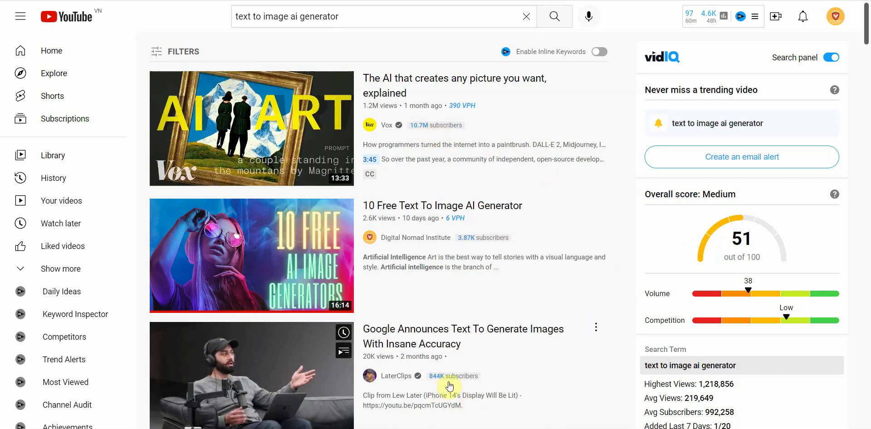
{"action": "mouse_move", "coordinate": [474, 247]}
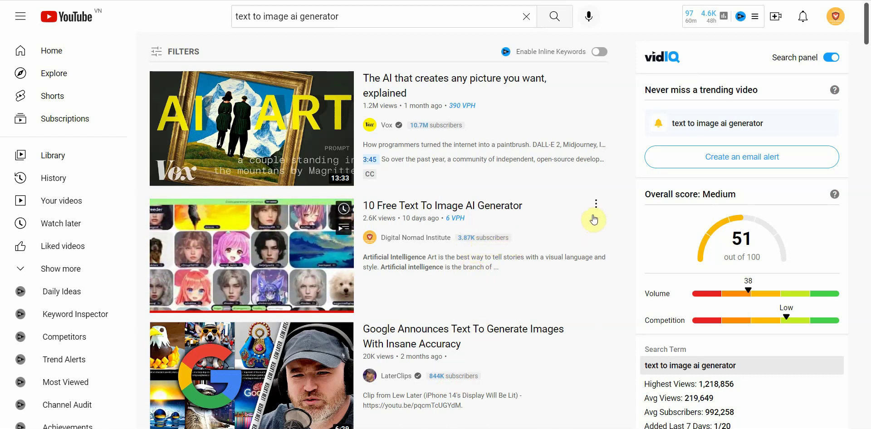
{"action": "mouse_move", "coordinate": [477, 103]}
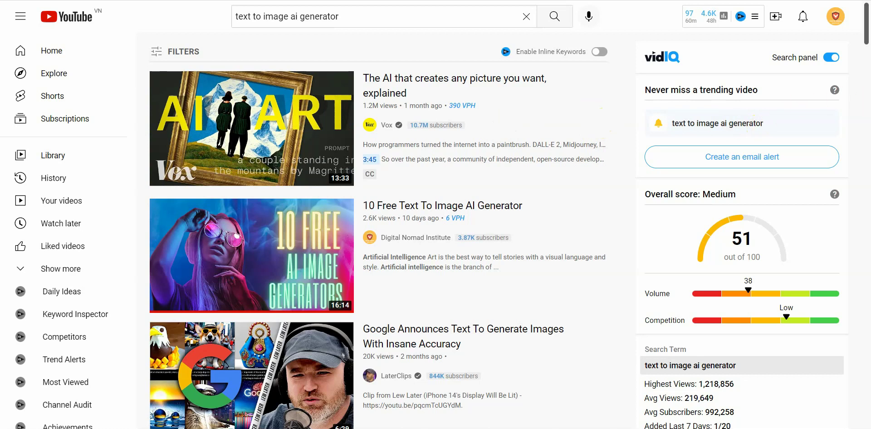
Step: Open the Freetrepreneurs channel from the competition list spreadsheet and pause its featured video
{"action": "left_click", "coordinate": [572, 1]}
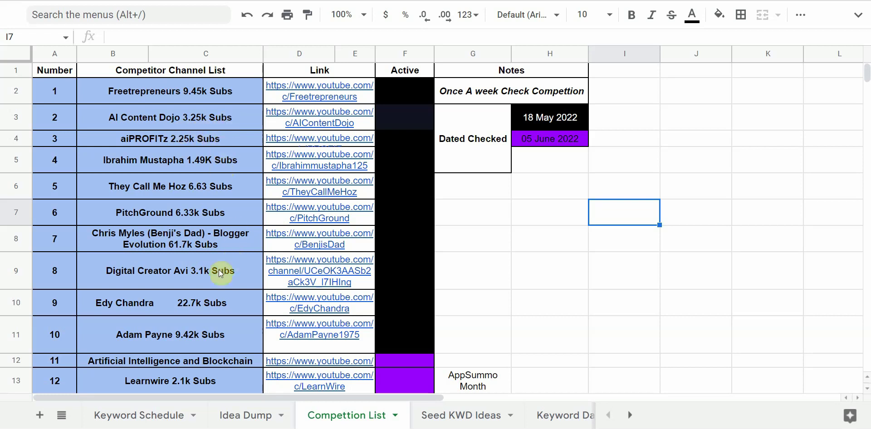
{"action": "mouse_move", "coordinate": [317, 114]}
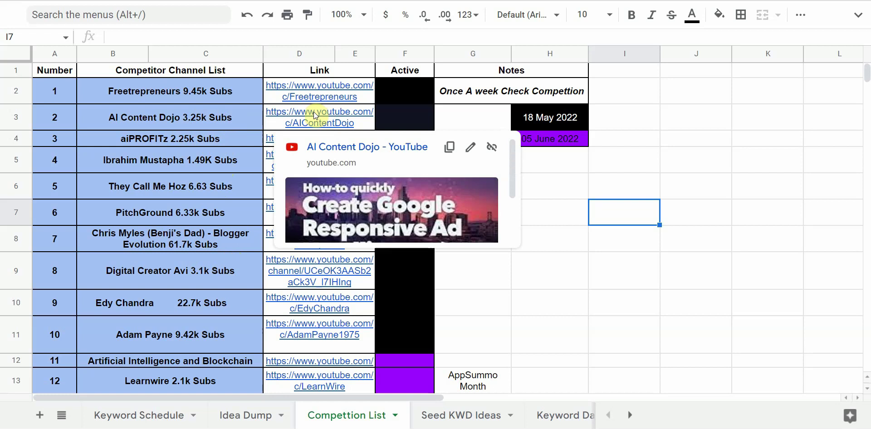
{"action": "left_click", "coordinate": [324, 93]}
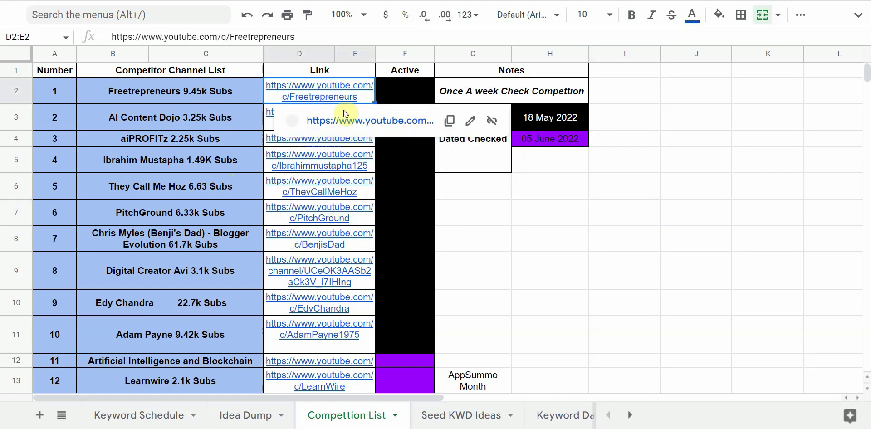
{"action": "left_click", "coordinate": [358, 122]}
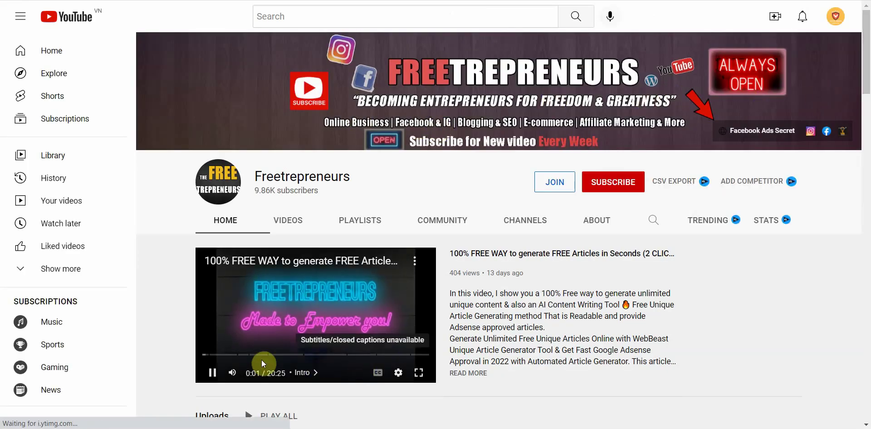
{"action": "left_click", "coordinate": [212, 372]}
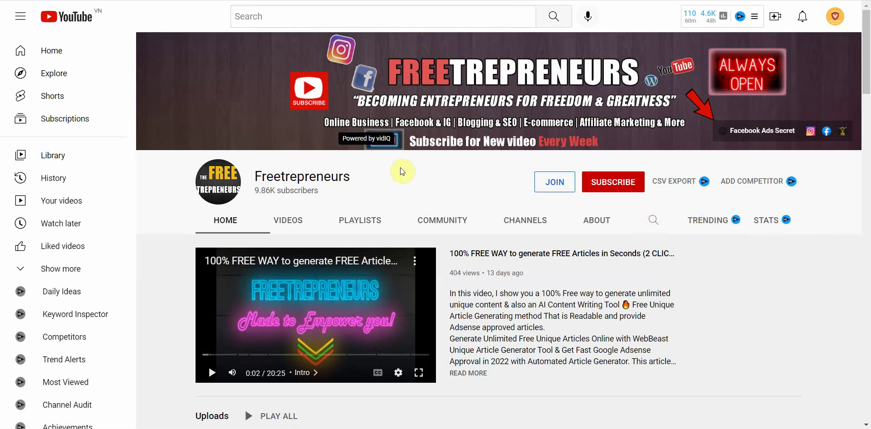
Step: Show the Freetrepreneurs channel's trending videos and look through those with the highest views per hour
{"action": "left_click", "coordinate": [714, 225]}
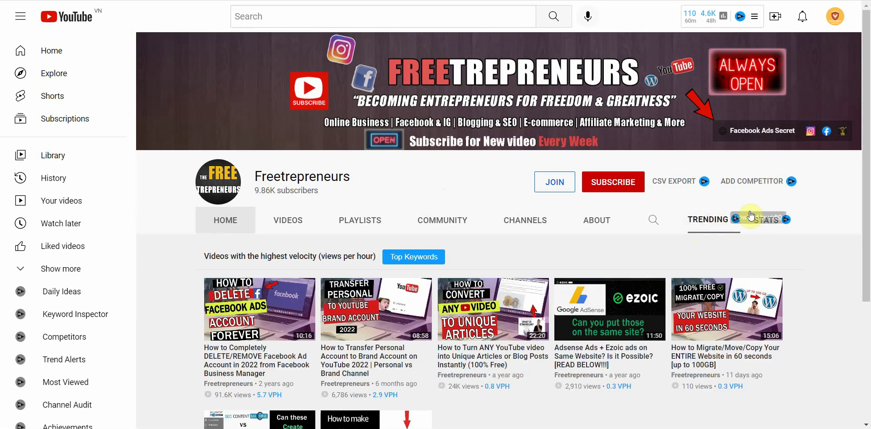
{"action": "left_click_drag", "start_coordinate": [866, 189], "coordinate": [868, 252]}
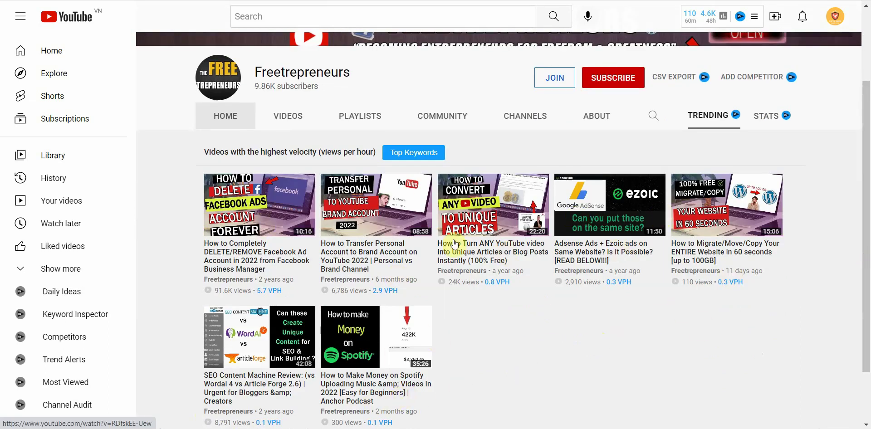
Step: List all uploads of the Freetrepreneurs channel and examine their topics, view counts and upload dates
{"action": "left_click", "coordinate": [292, 116]}
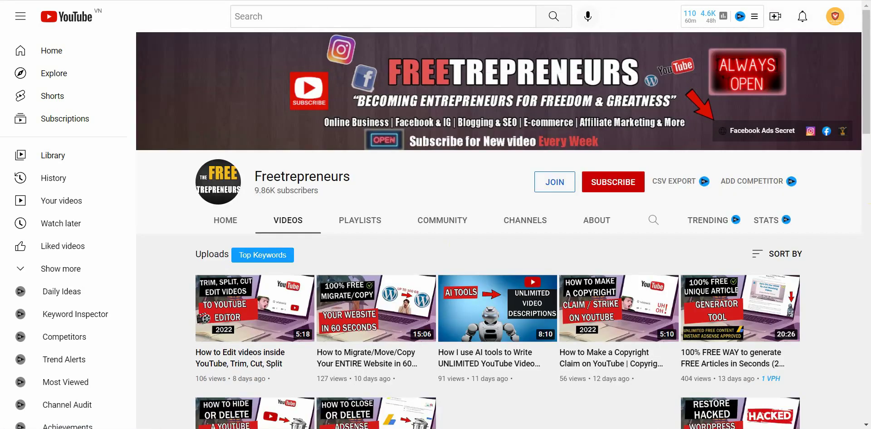
{"action": "scroll", "coordinate": [867, 145], "scroll_direction": "down", "scroll_amount": 1}
{"action": "scroll", "coordinate": [866, 147], "scroll_direction": "down", "scroll_amount": 10}
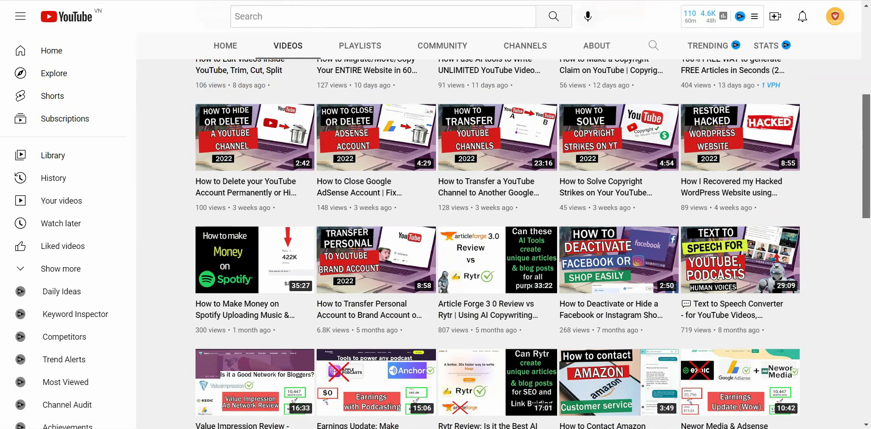
{"action": "scroll", "coordinate": [533, 244], "scroll_direction": "up", "scroll_amount": 2}
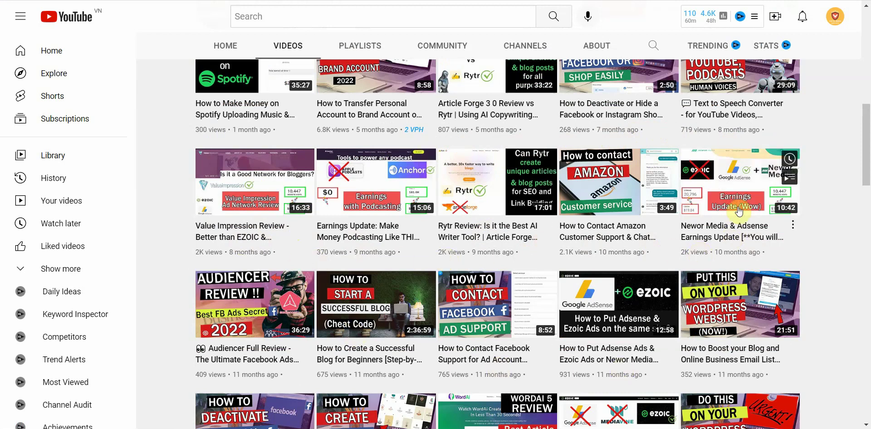
{"action": "left_click_drag", "start_coordinate": [866, 180], "coordinate": [859, 339]}
{"action": "scroll", "coordinate": [858, 345], "scroll_direction": "down", "scroll_amount": 3}
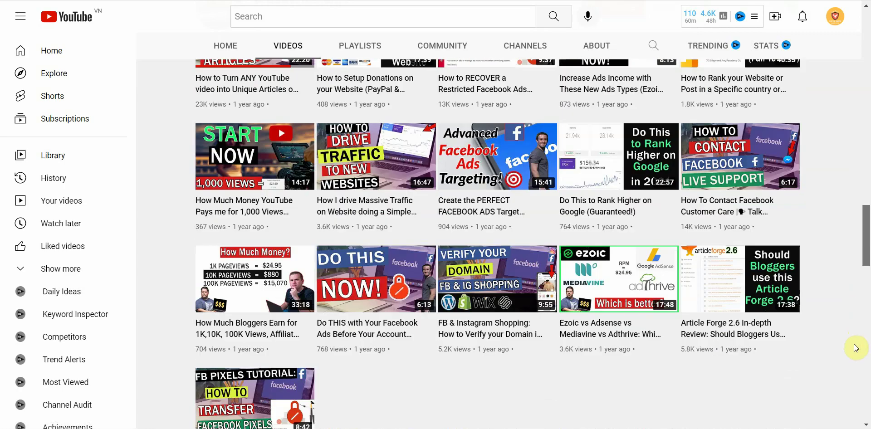
{"action": "scroll", "coordinate": [858, 352], "scroll_direction": "up", "scroll_amount": 15}
{"action": "scroll", "coordinate": [868, 238], "scroll_direction": "up", "scroll_amount": 10}
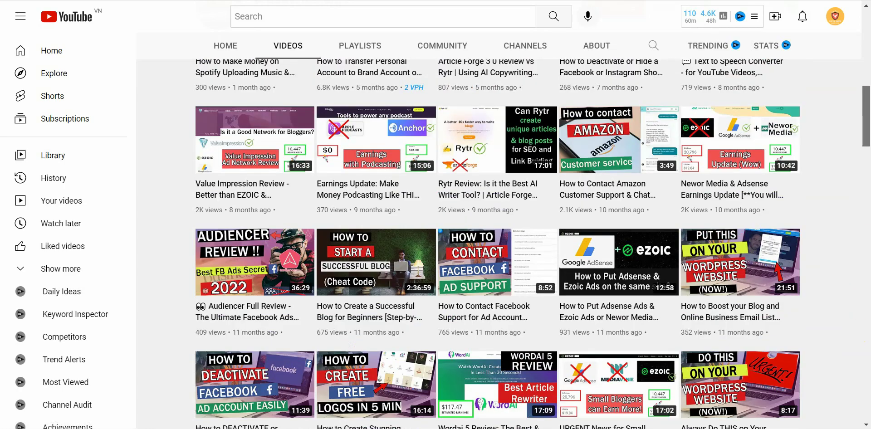
{"action": "scroll", "coordinate": [869, 172], "scroll_direction": "up", "scroll_amount": 1}
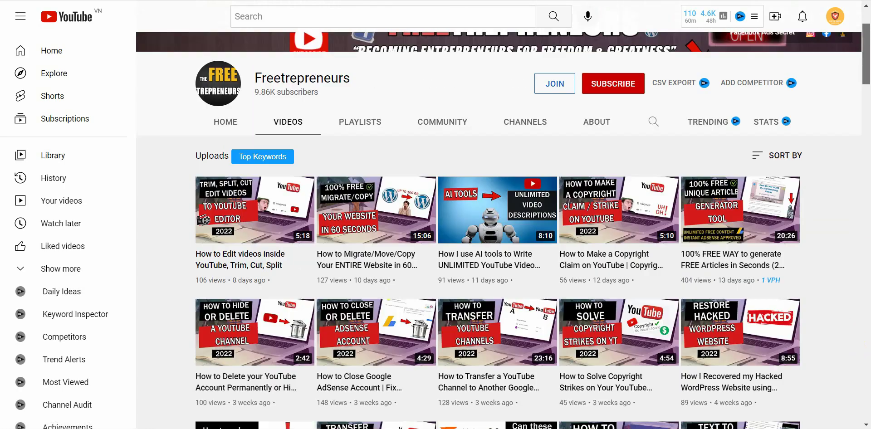
{"action": "scroll", "coordinate": [504, 229], "scroll_direction": "down", "scroll_amount": 2}
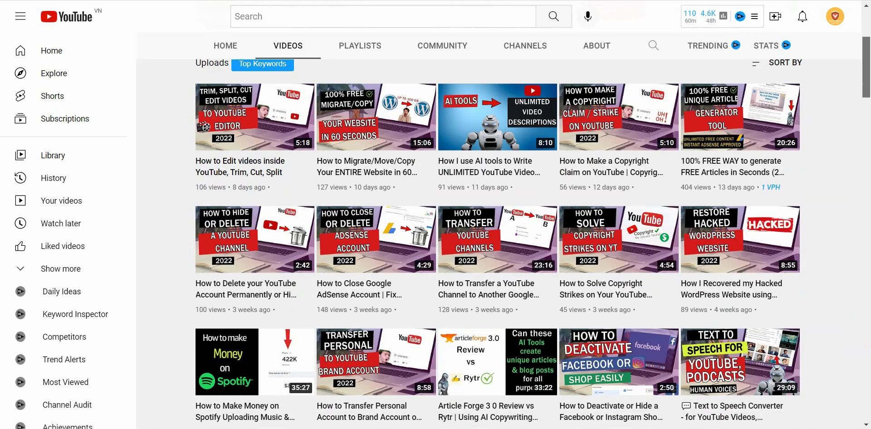
{"action": "scroll", "coordinate": [868, 215], "scroll_direction": "down", "scroll_amount": 4}
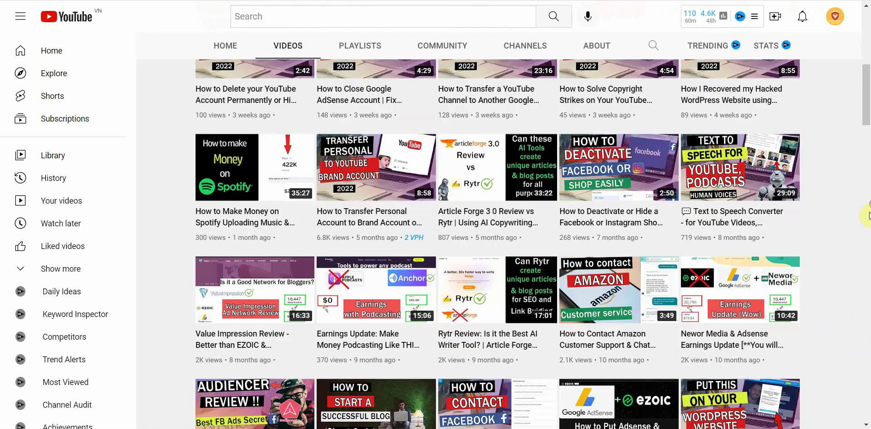
{"action": "left_click_drag", "start_coordinate": [863, 136], "coordinate": [866, 88]}
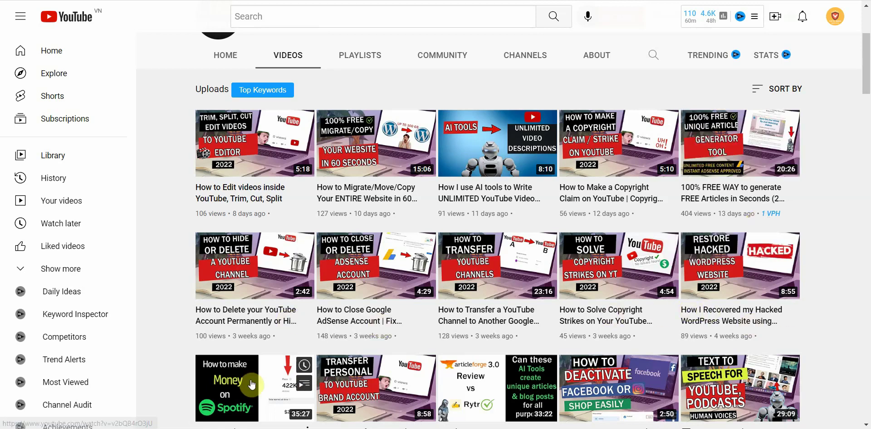
{"action": "left_click_drag", "start_coordinate": [865, 86], "coordinate": [865, 115]}
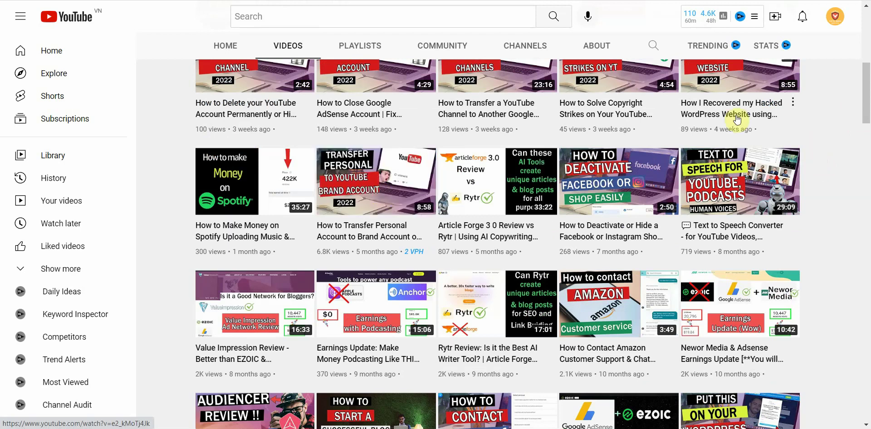
{"action": "scroll", "coordinate": [865, 106], "scroll_direction": "up", "scroll_amount": 8}
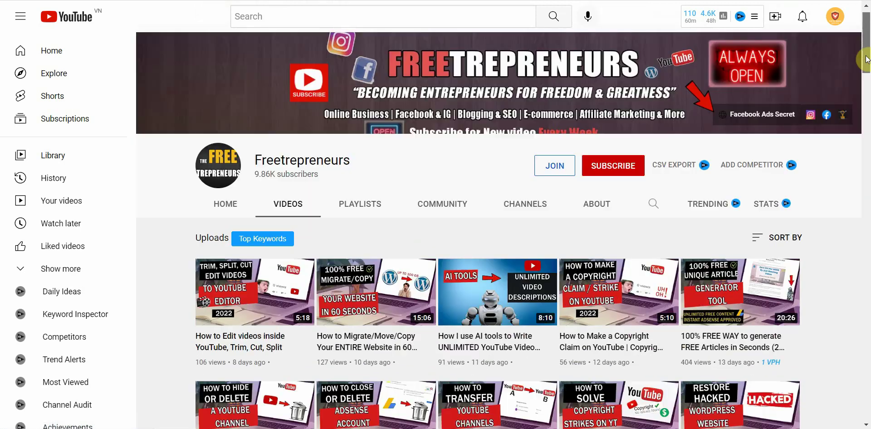
{"action": "scroll", "coordinate": [866, 78], "scroll_direction": "down", "scroll_amount": 1}
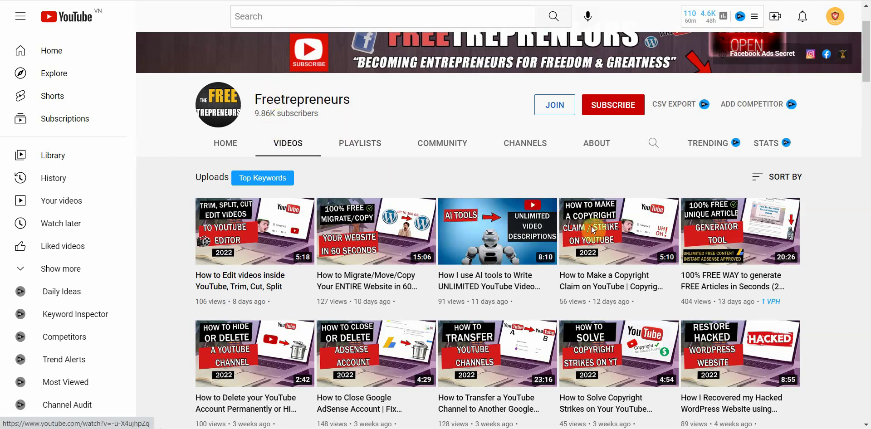
Step: Return to the competitor channel's trending videos and compare their age, views and views per hour
{"action": "left_click", "coordinate": [696, 144]}
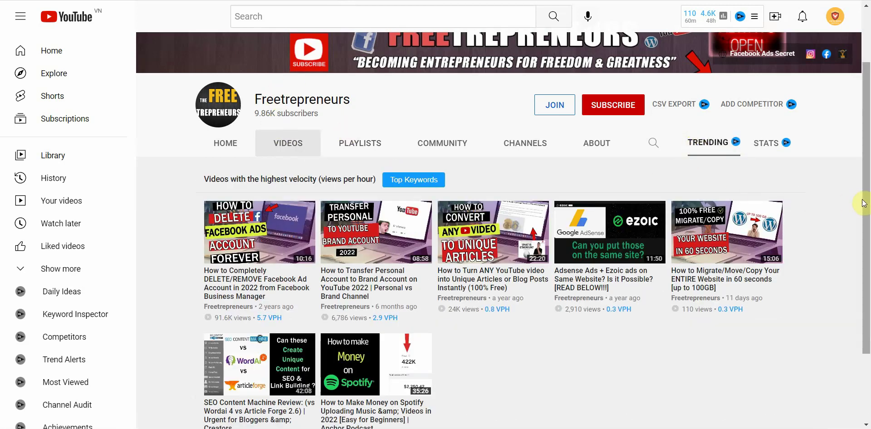
{"action": "scroll", "coordinate": [867, 222], "scroll_direction": "down", "scroll_amount": 1}
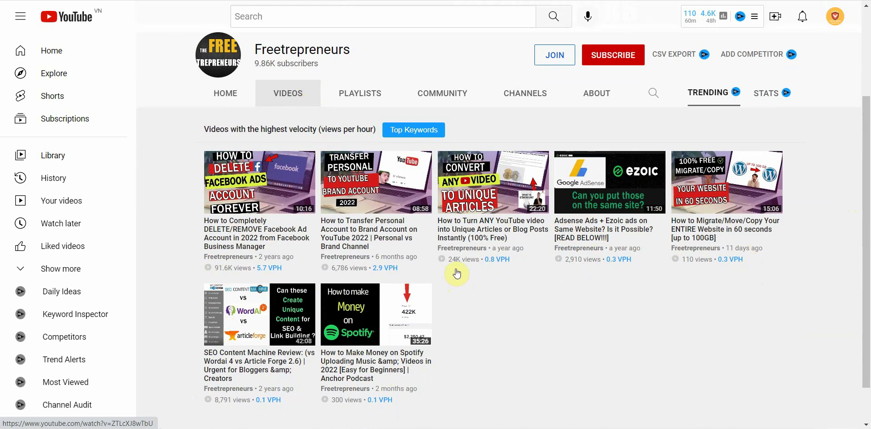
{"action": "scroll", "coordinate": [865, 248], "scroll_direction": "down", "scroll_amount": 1}
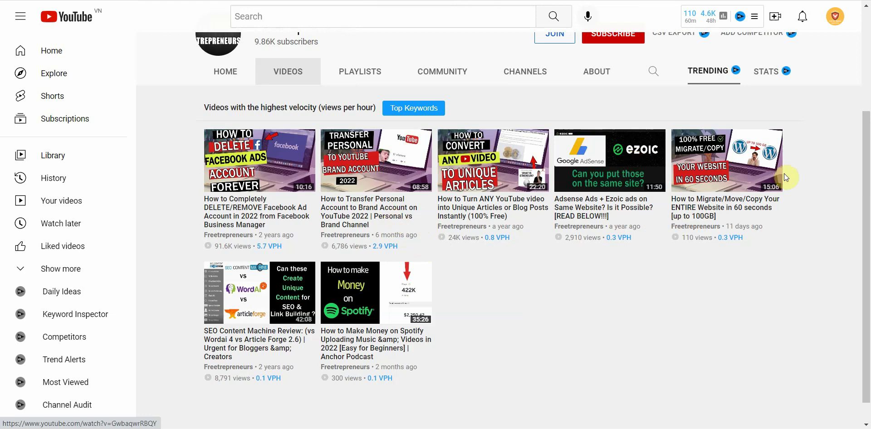
Step: Open the trending video about migrating, moving or copying an entire website in 60 seconds and pause its playback
{"action": "left_click", "coordinate": [734, 207]}
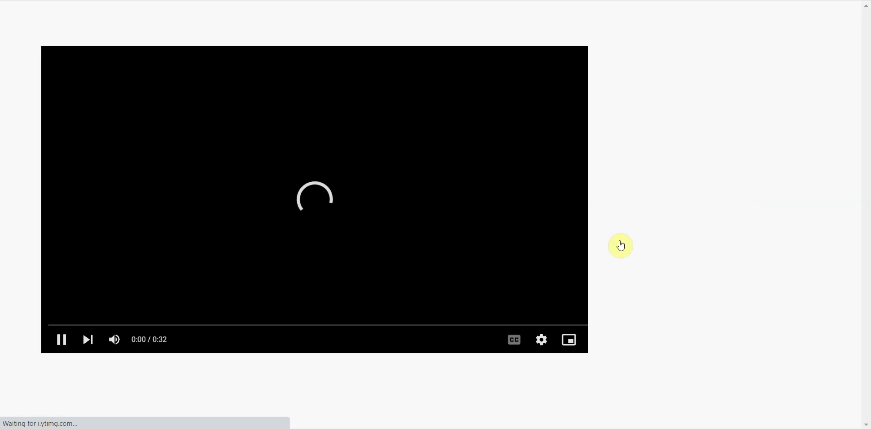
{"action": "left_click", "coordinate": [68, 345]}
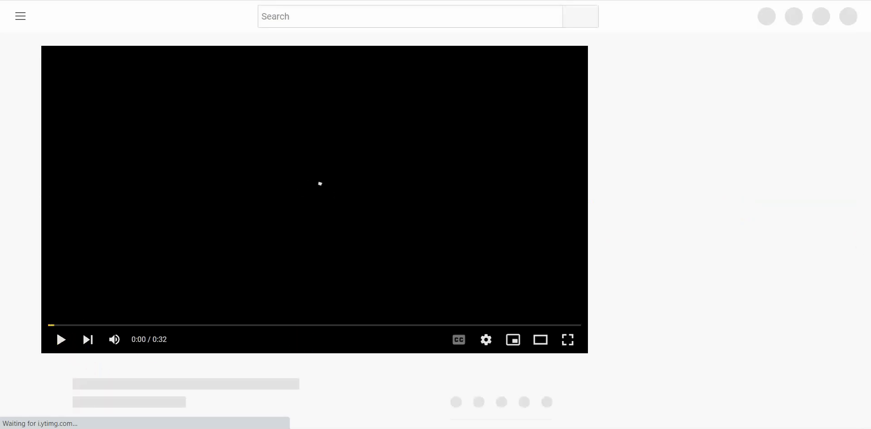
{"action": "left_click", "coordinate": [59, 340]}
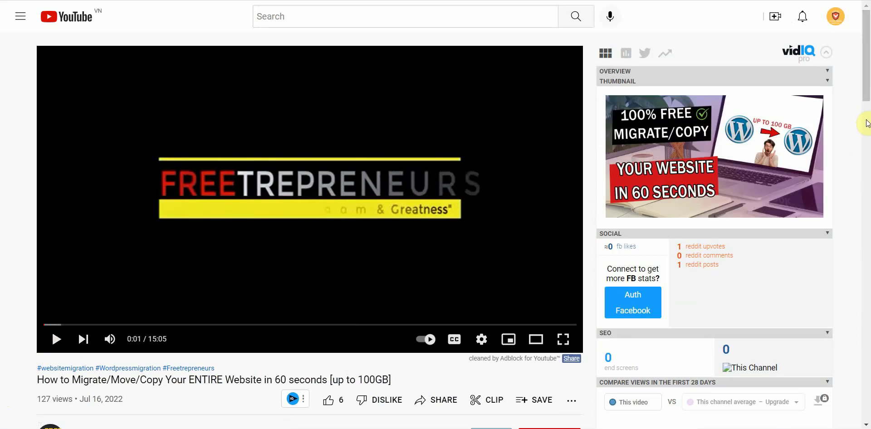
Step: Review the video's vidIQ statistics and tags, and inspect the tag "how to copy wordpress website to another server" in Keyword Inspector
{"action": "left_click_drag", "start_coordinate": [869, 61], "coordinate": [864, 77]}
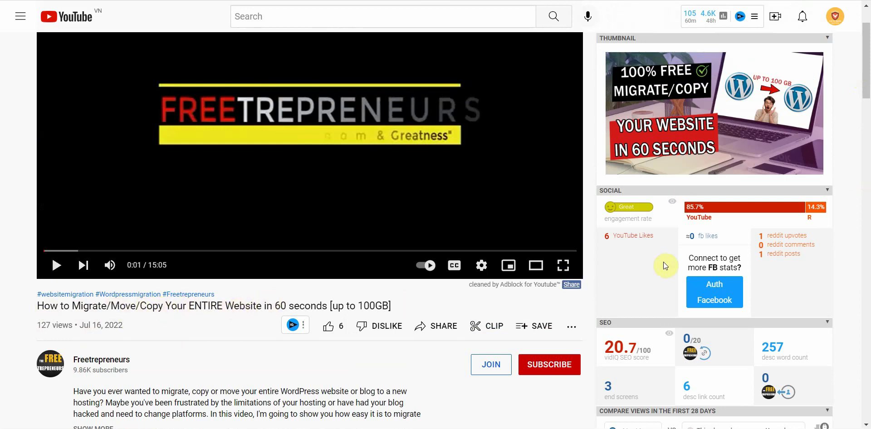
{"action": "left_click_drag", "start_coordinate": [859, 96], "coordinate": [858, 192]}
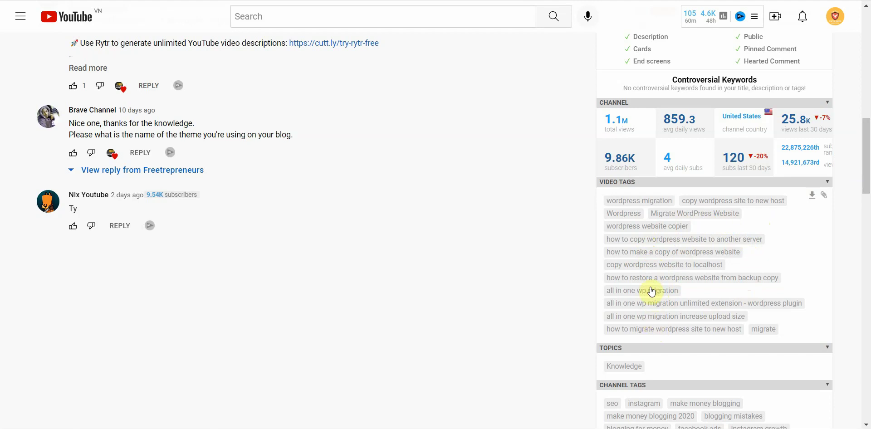
{"action": "left_click", "coordinate": [655, 243]}
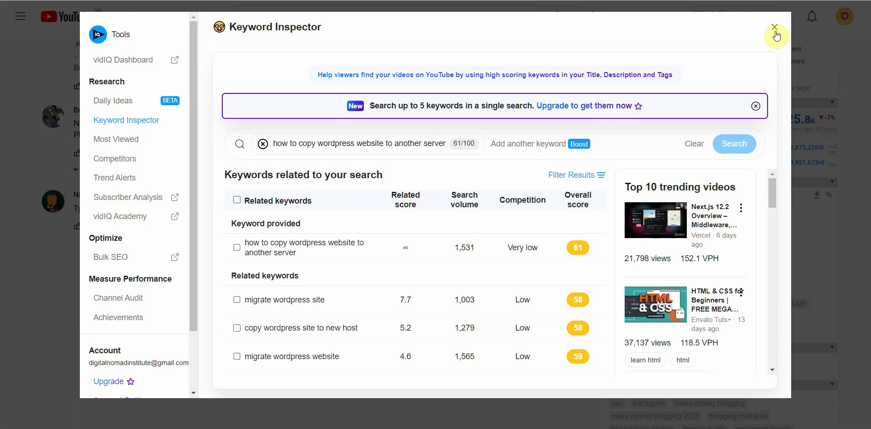
Step: Inspect the video tags "how to make a copy of wordpress website", "copy wordpress website to localhost" and "all in one wp migration" in Keyword Inspector
{"action": "left_click", "coordinate": [774, 28]}
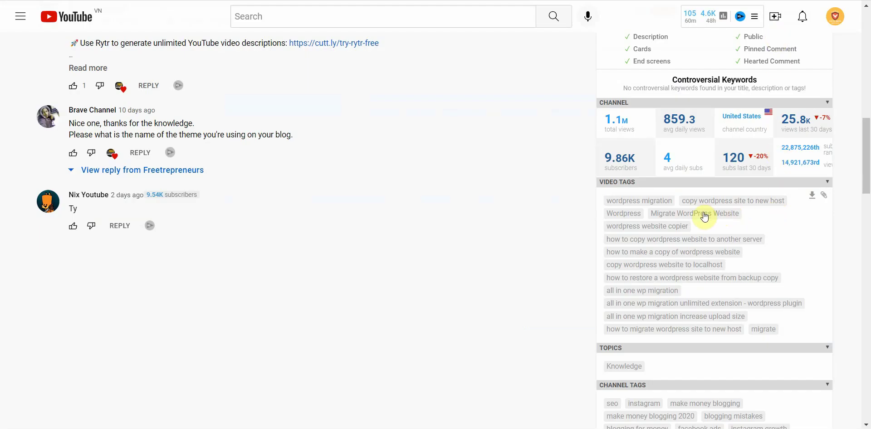
{"action": "left_click", "coordinate": [682, 253]}
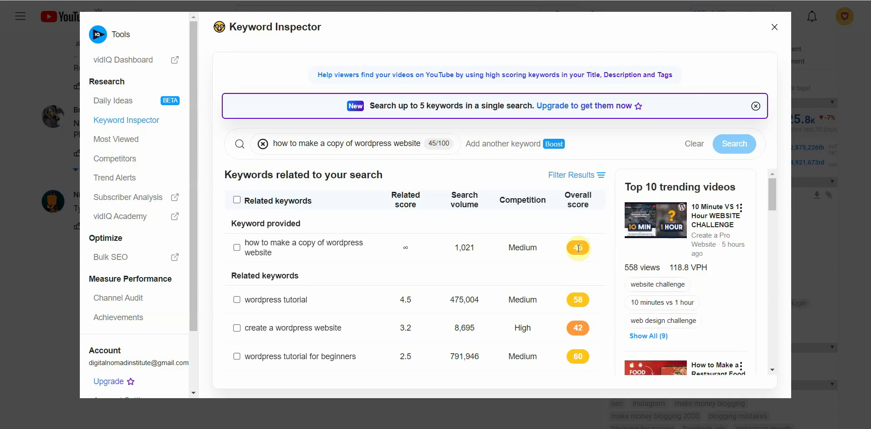
{"action": "left_click", "coordinate": [775, 28]}
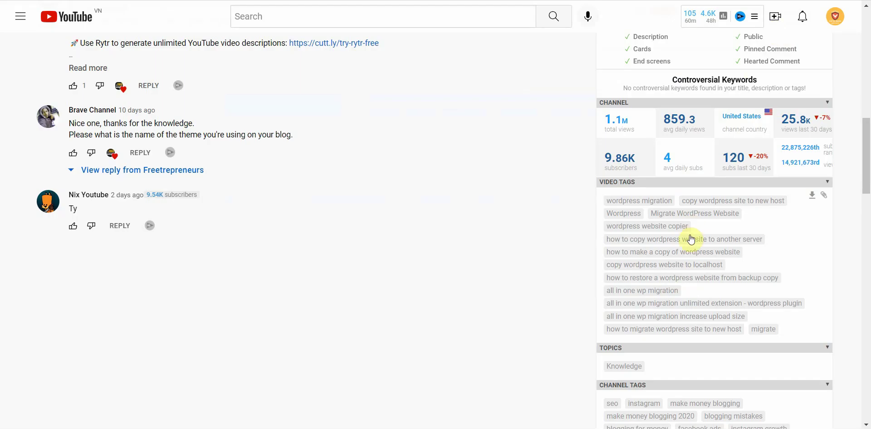
{"action": "left_click", "coordinate": [677, 268]}
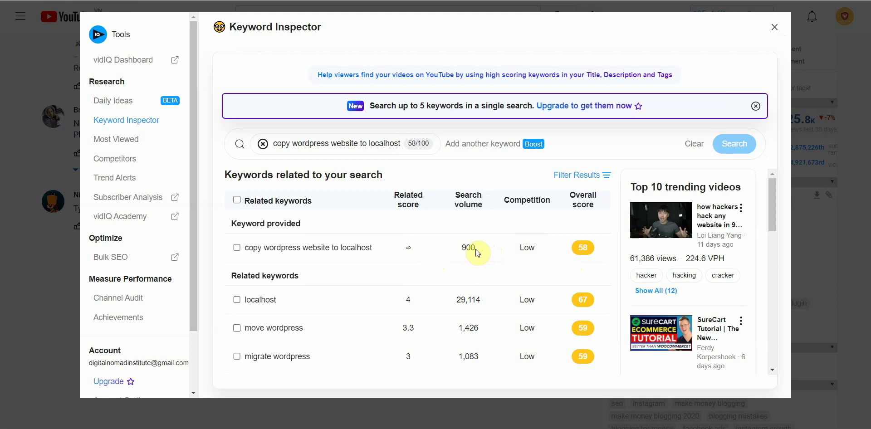
{"action": "left_click", "coordinate": [775, 27]}
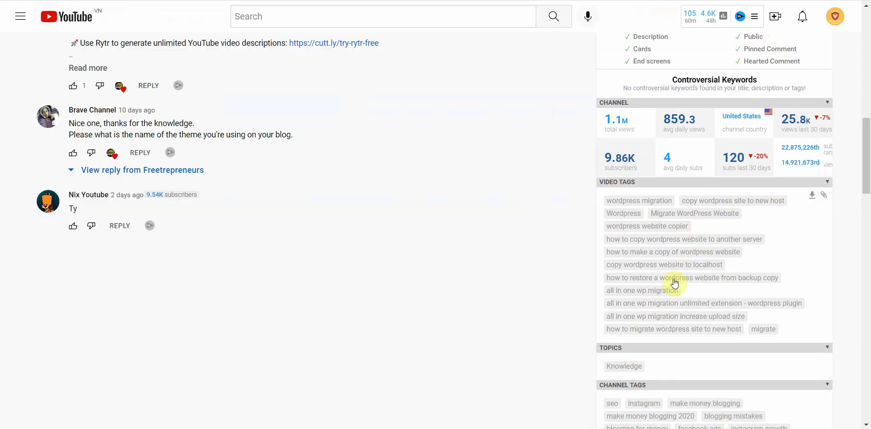
{"action": "left_click", "coordinate": [660, 290]}
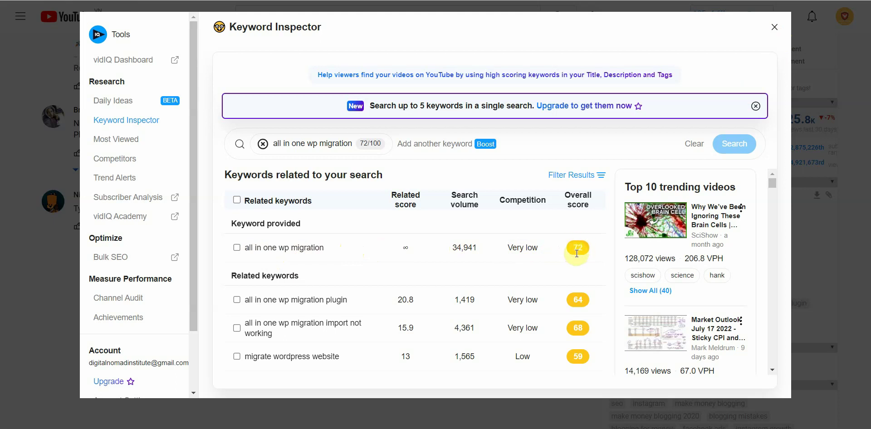
{"action": "left_click", "coordinate": [774, 28]}
Step: Look over the competitor video's channel tags, video tags, SEO statistics and overview figures in the vidIQ data
{"action": "scroll", "coordinate": [608, 239], "scroll_direction": "down", "scroll_amount": 6}
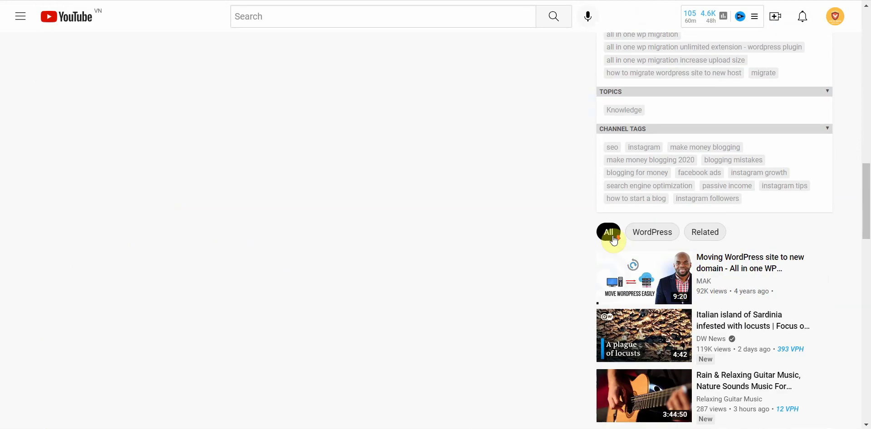
{"action": "scroll", "coordinate": [636, 254], "scroll_direction": "up", "scroll_amount": 7}
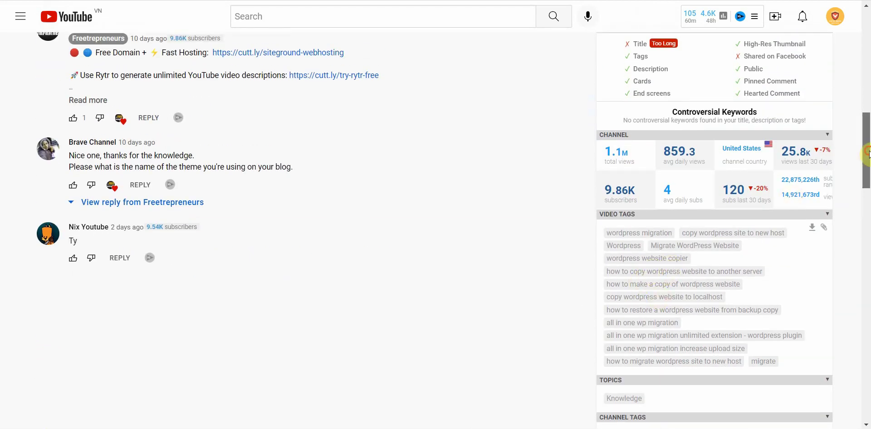
{"action": "scroll", "coordinate": [865, 149], "scroll_direction": "up", "scroll_amount": 7}
{"action": "scroll", "coordinate": [476, 172], "scroll_direction": "up", "scroll_amount": 4}
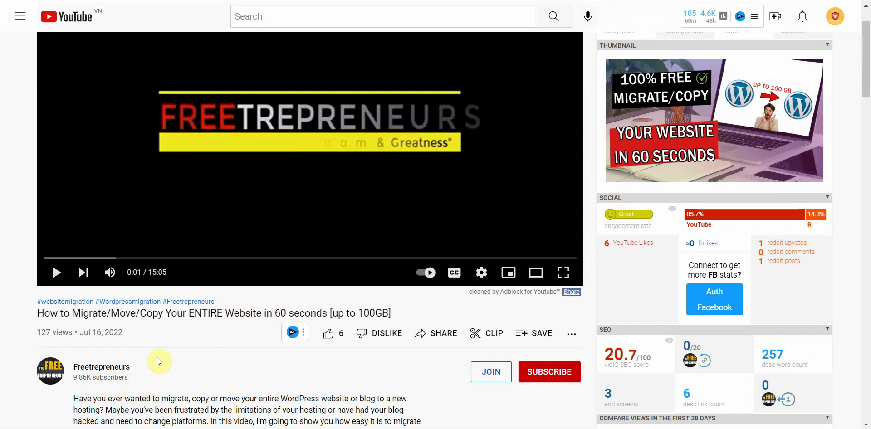
{"action": "left_click_drag", "start_coordinate": [867, 41], "coordinate": [864, 143]}
{"action": "scroll", "coordinate": [864, 142], "scroll_direction": "up", "scroll_amount": 7}
{"action": "scroll", "coordinate": [864, 142], "scroll_direction": "down", "scroll_amount": 8}
{"action": "left_click", "coordinate": [859, 86]}
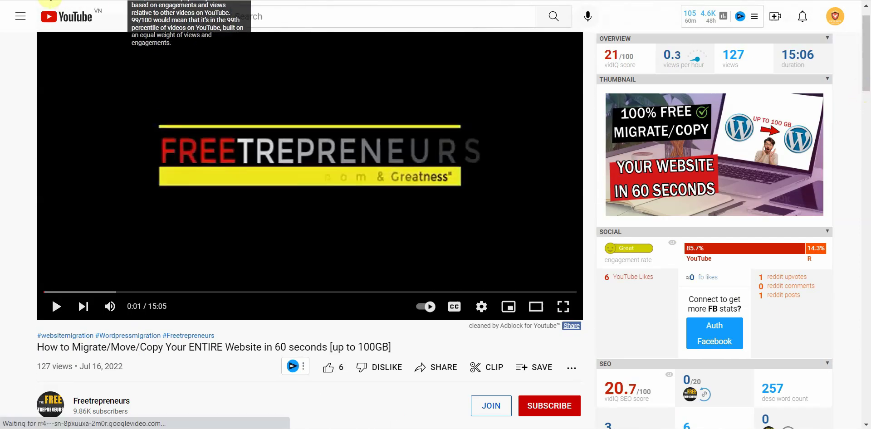
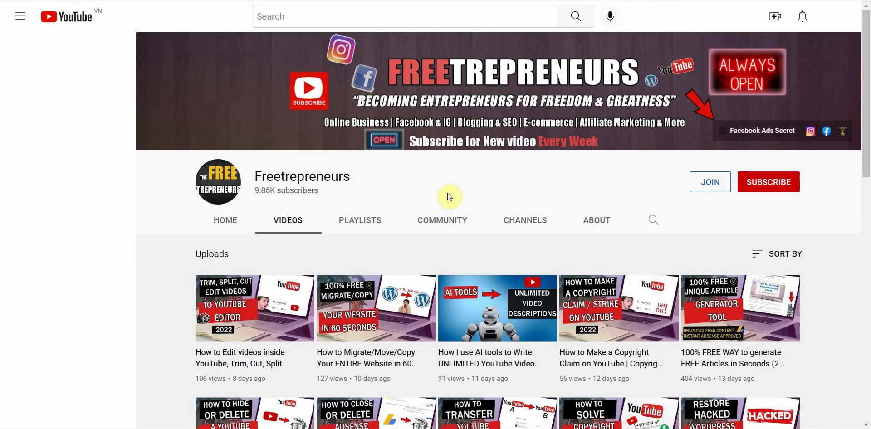
Step: Return to the Freetrepreneurs channel's trending videos and compare their age, total views and views per hour
{"action": "scroll", "coordinate": [862, 152], "scroll_direction": "down", "scroll_amount": 1}
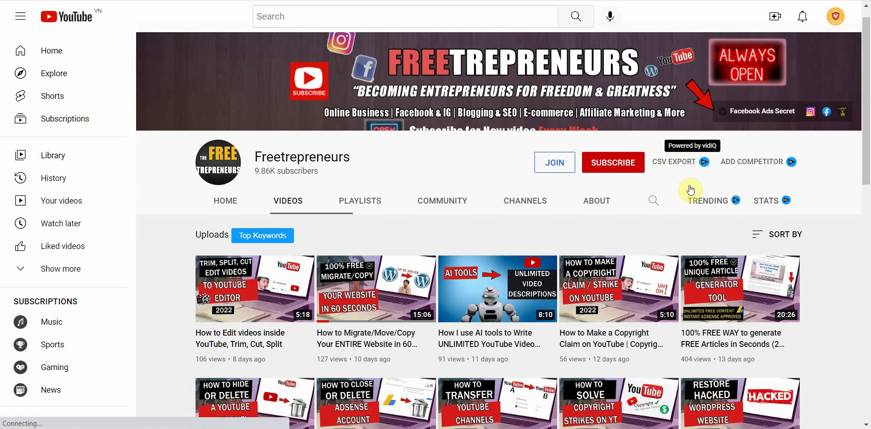
{"action": "left_click", "coordinate": [703, 202]}
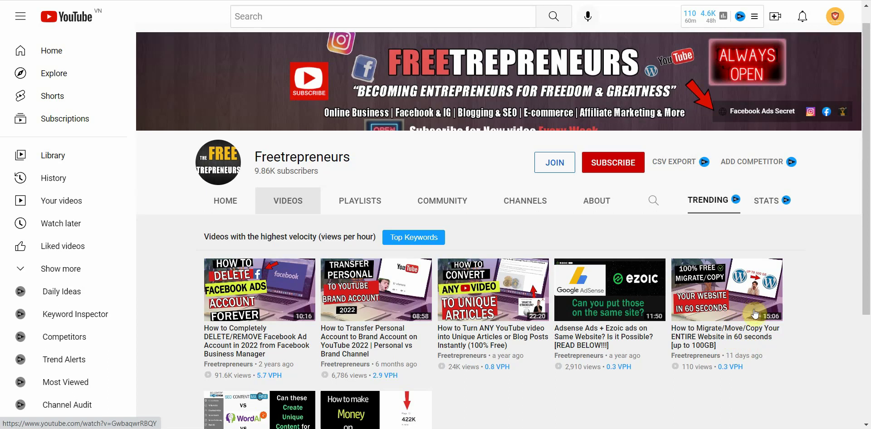
{"action": "left_click_drag", "start_coordinate": [866, 283], "coordinate": [865, 306]}
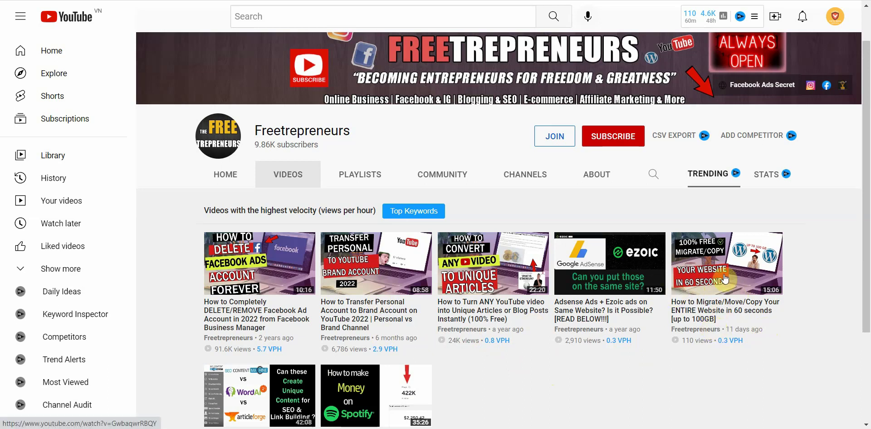
{"action": "left_click_drag", "start_coordinate": [863, 236], "coordinate": [861, 205]}
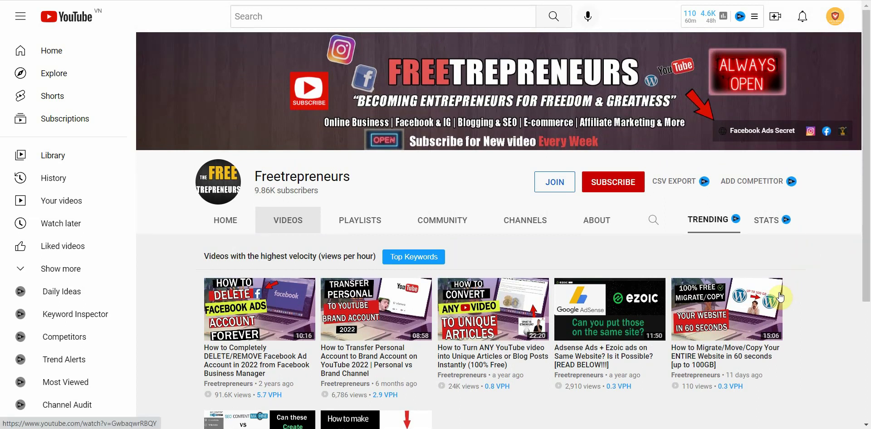
{"action": "left_click", "coordinate": [865, 314]}
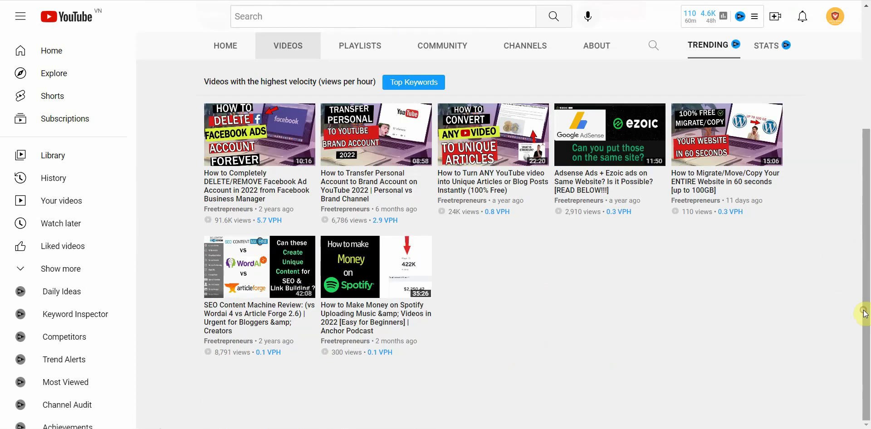
{"action": "left_click_drag", "start_coordinate": [865, 314], "coordinate": [867, 267]}
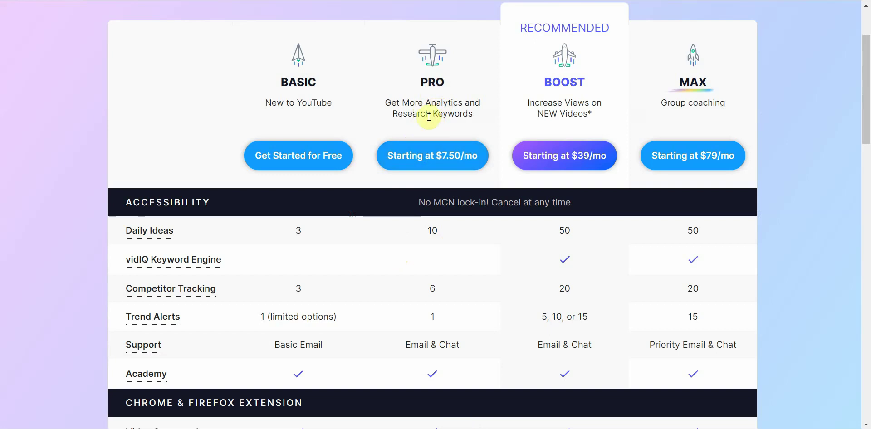
Step: Switch to the vidIQ pricing page and compare the Basic, Pro, Boost and Max plans
{"action": "left_click", "coordinate": [430, 151]}
{"action": "mouse_move", "coordinate": [867, 113]}
{"action": "left_mouse_down"}
{"action": "mouse_move", "coordinate": [866, 156]}
{"action": "mouse_move", "coordinate": [867, 115]}
{"action": "left_mouse_up"}
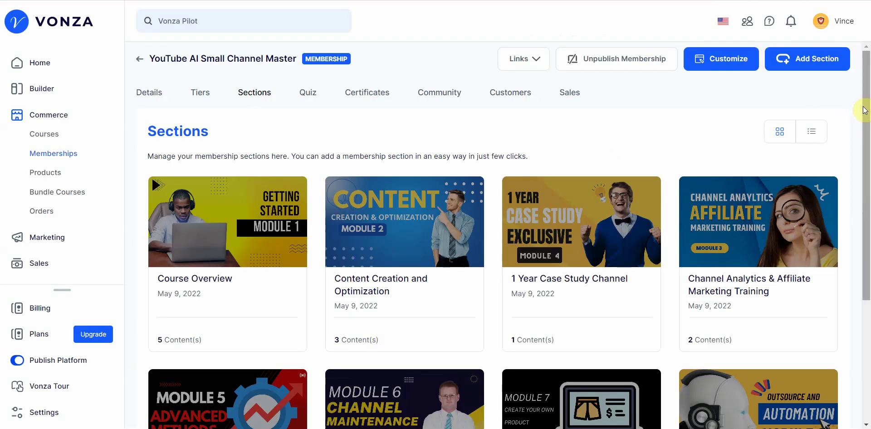
Step: Switch to Vonza and look through the module sections of the YouTube AI Small Channel Master membership
{"action": "left_click_drag", "start_coordinate": [865, 111], "coordinate": [865, 132]}
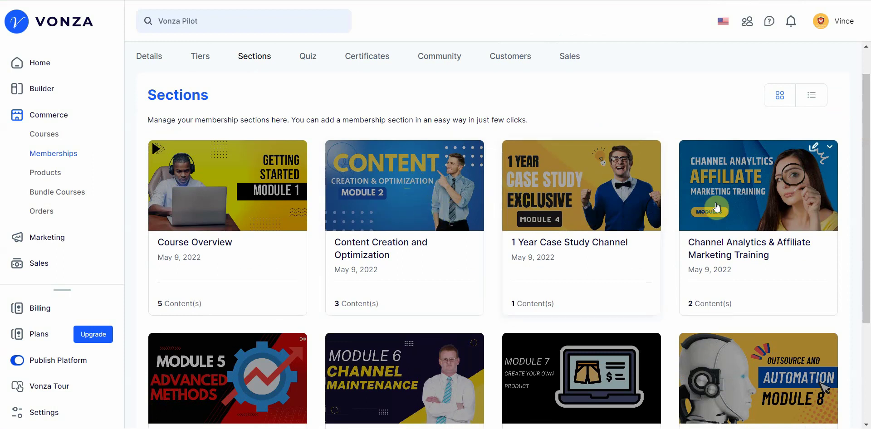
{"action": "mouse_move", "coordinate": [865, 216]}
{"action": "left_mouse_down"}
{"action": "mouse_move", "coordinate": [861, 253]}
{"action": "mouse_move", "coordinate": [858, 214]}
{"action": "left_mouse_up"}
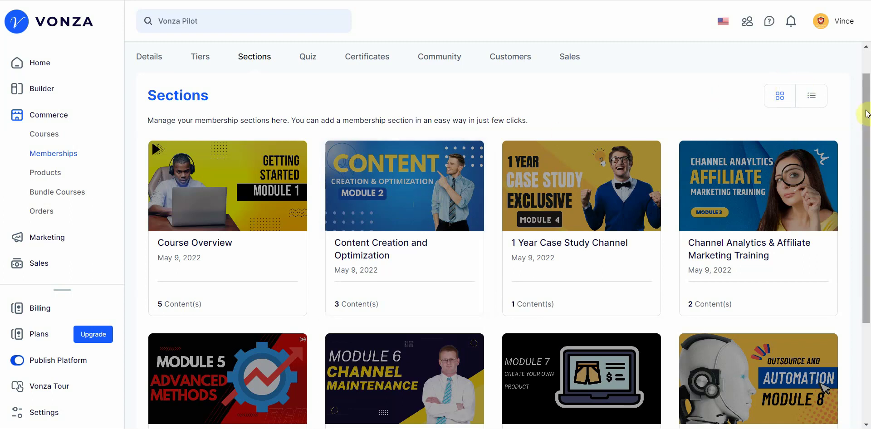
{"action": "scroll", "coordinate": [867, 113], "scroll_direction": "up", "scroll_amount": 2}
{"action": "scroll", "coordinate": [824, 424], "scroll_direction": "down", "scroll_amount": 3}
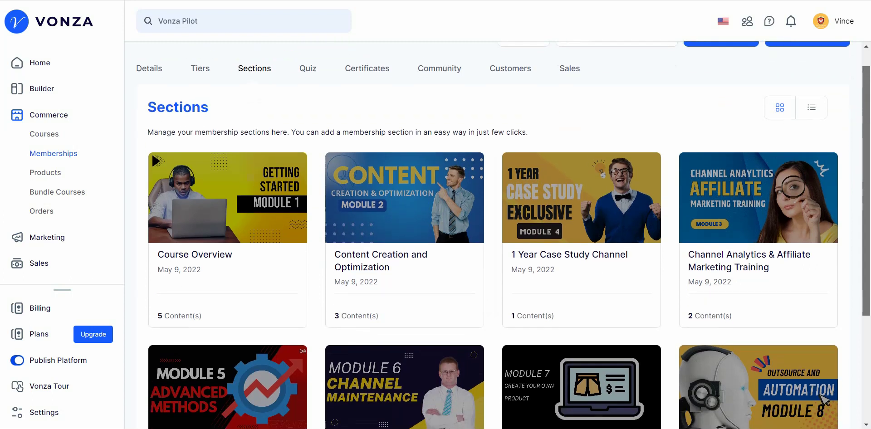
{"action": "scroll", "coordinate": [823, 422], "scroll_direction": "up", "scroll_amount": 3}
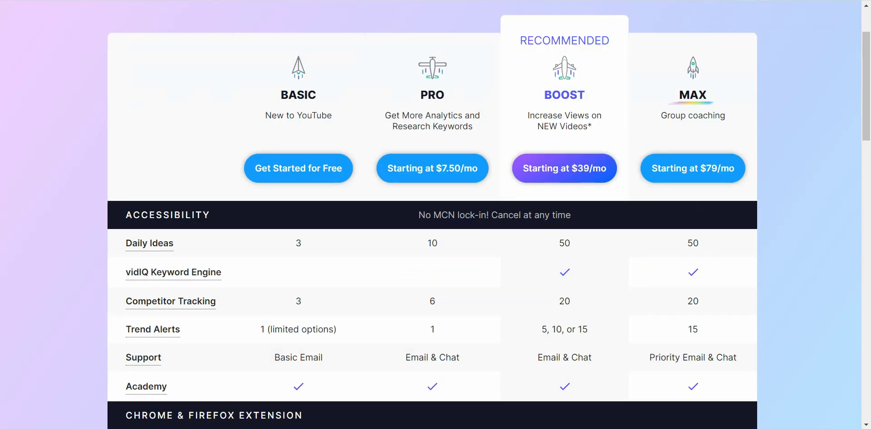
Step: Go to the YouTube results for "unique ai content writer", open the video "5 Unique Ai Content Writer" and pause its playback
{"action": "left_click", "coordinate": [588, 9]}
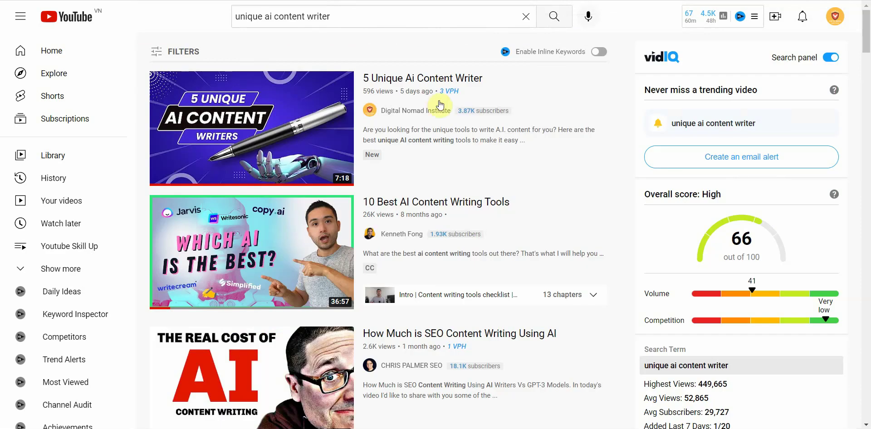
{"action": "mouse_move", "coordinate": [438, 105]}
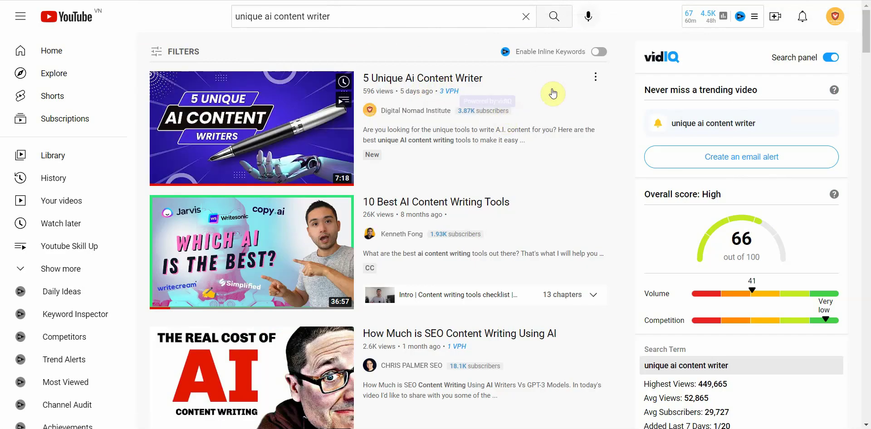
{"action": "left_click", "coordinate": [470, 78]}
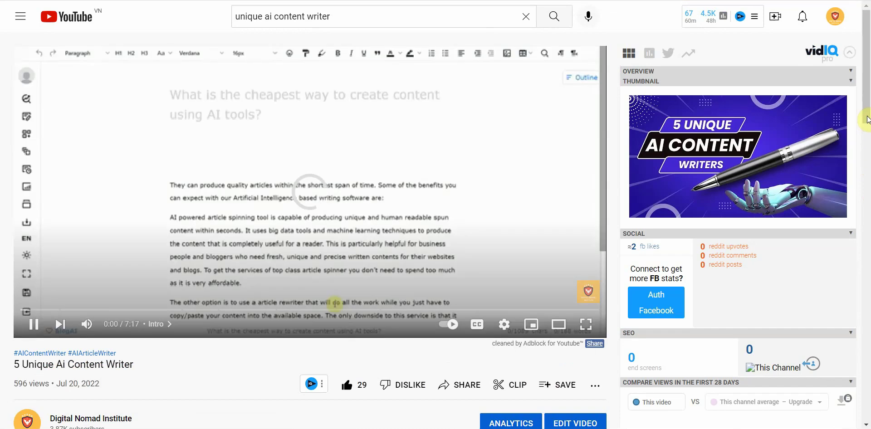
{"action": "scroll", "coordinate": [867, 129], "scroll_direction": "down", "scroll_amount": 1}
{"action": "left_click", "coordinate": [39, 301]}
Step: Expand the video's full description and review it together with the vidIQ SEO and overview statistics
{"action": "scroll", "coordinate": [865, 86], "scroll_direction": "down", "scroll_amount": 5}
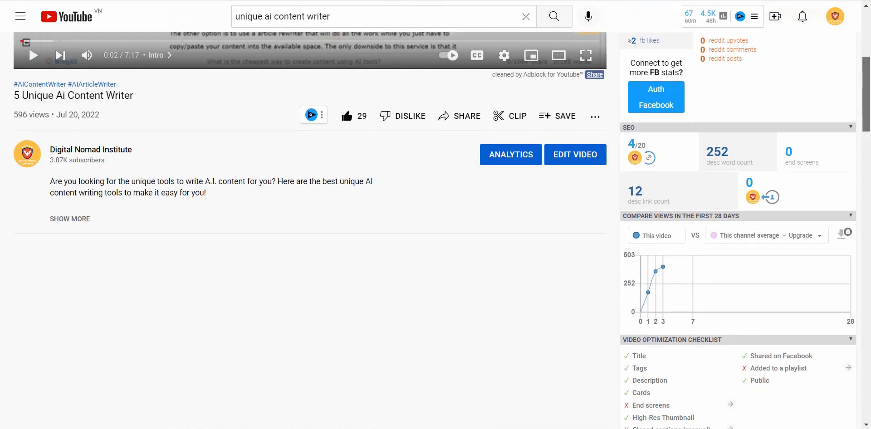
{"action": "left_click", "coordinate": [74, 196]}
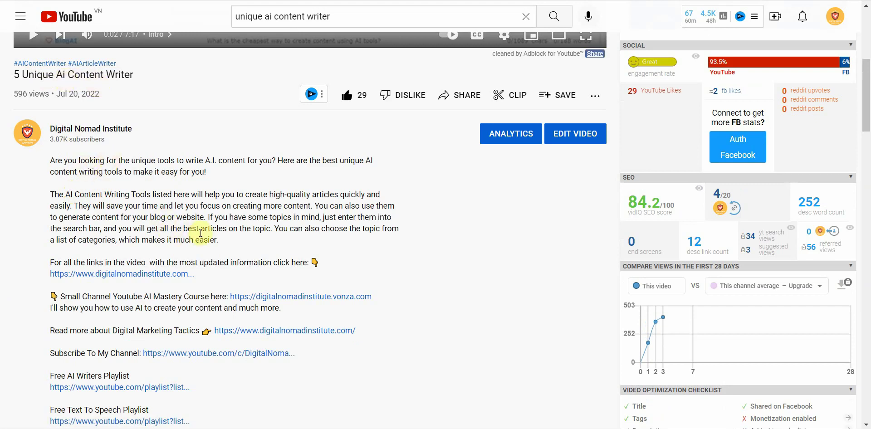
{"action": "left_click_drag", "start_coordinate": [865, 117], "coordinate": [853, 71]}
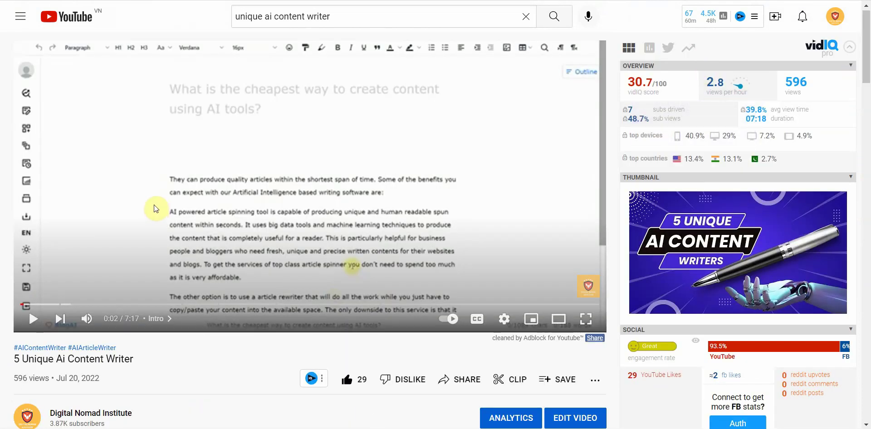